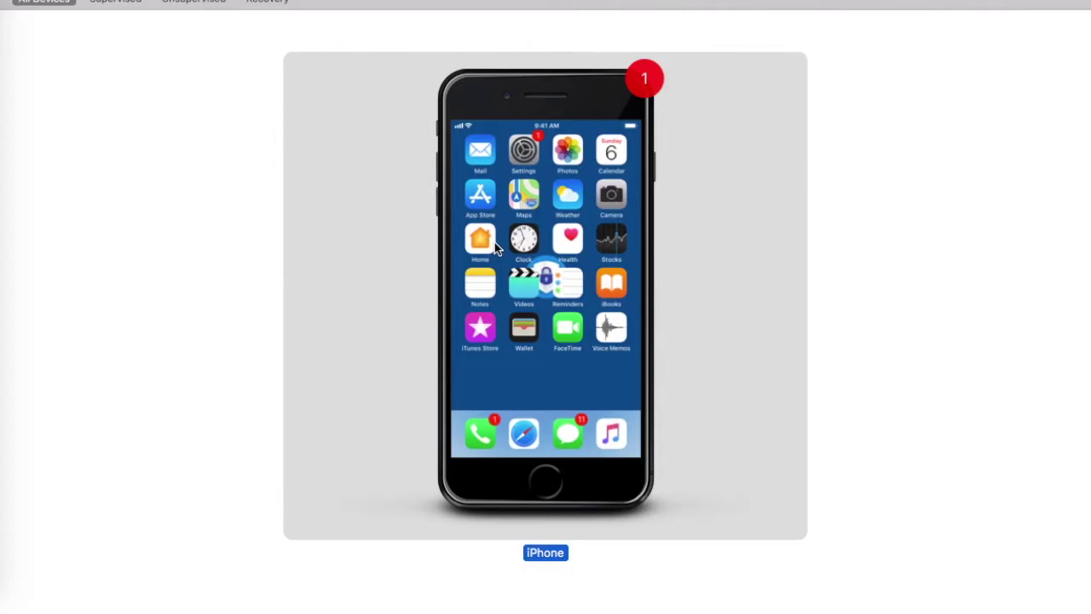
Open the context menu for the connected iPhone tile in All Devices.
{"action": "right_click", "coordinate": [494, 242]}
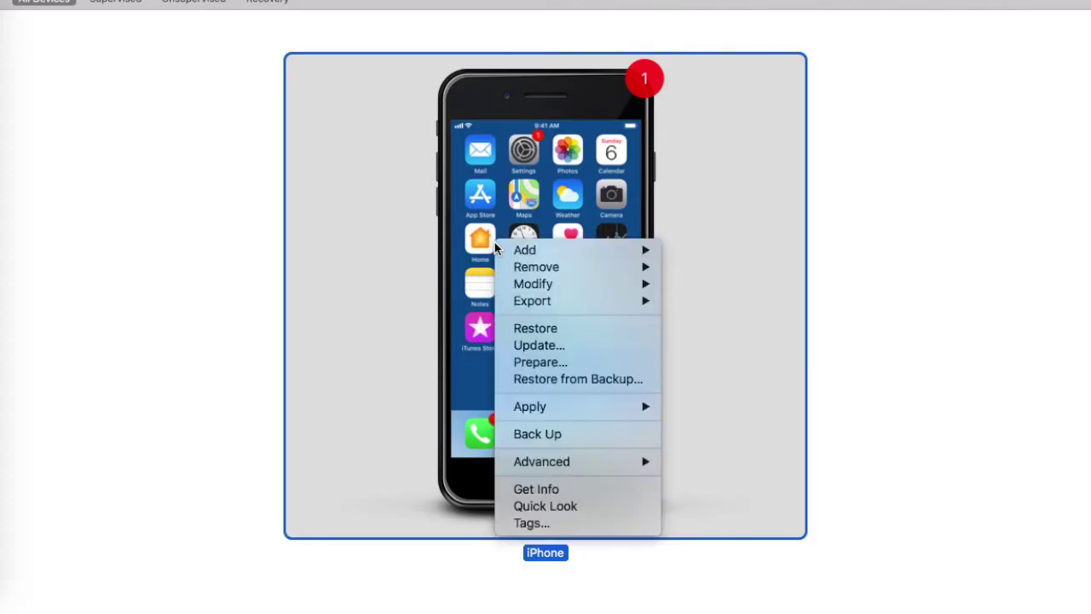
Prepare the iPhone by Manual Configuration, supervised, without adding it to the Device Enrollment Program.
{"action": "left_click", "coordinate": [530, 362]}
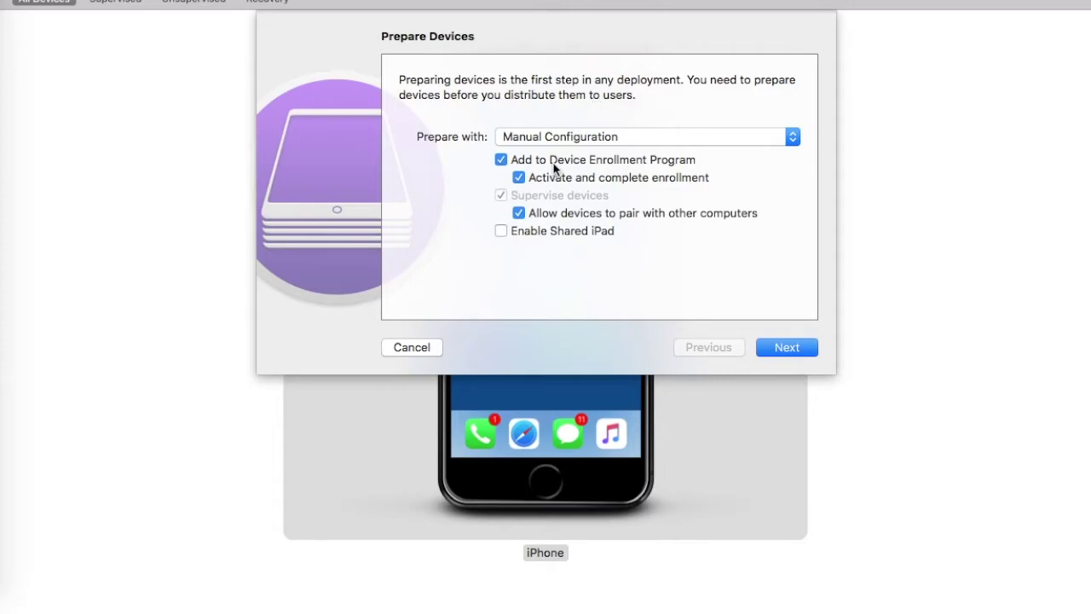
{"action": "left_click", "coordinate": [501, 160]}
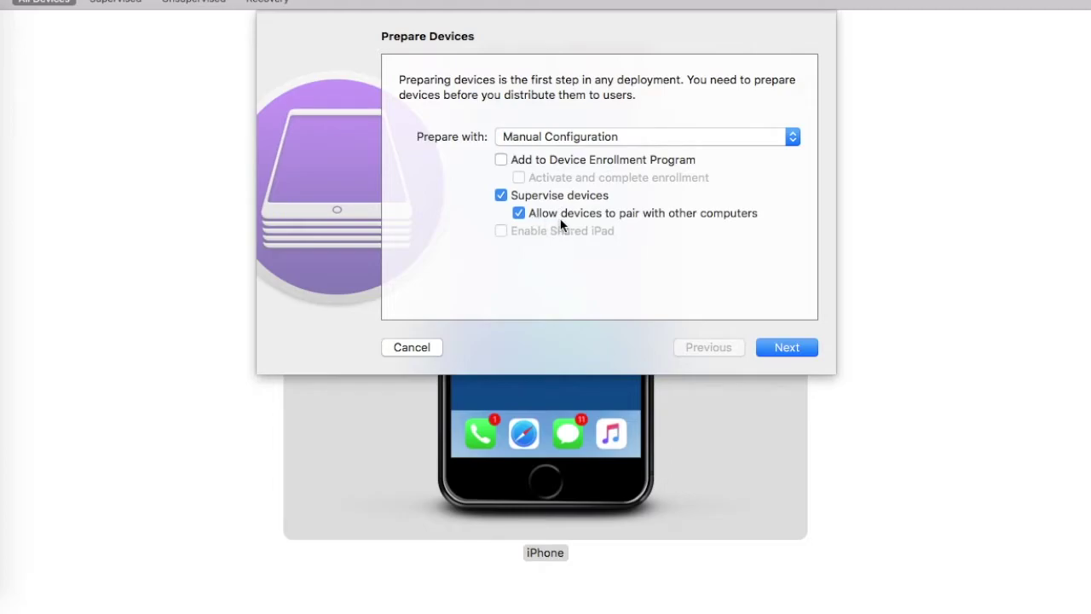
{"action": "left_click", "coordinate": [784, 344]}
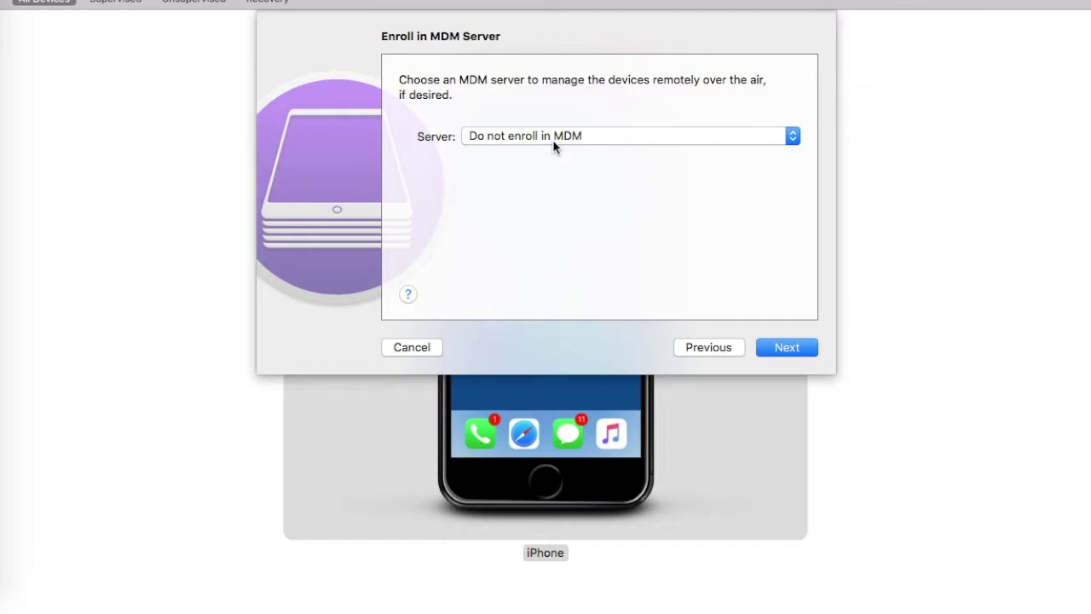
Define a new MDM server named 'MobiLock Pro' and clear the sample host URL.
{"action": "left_click", "coordinate": [553, 142]}
{"action": "left_click", "coordinate": [540, 161]}
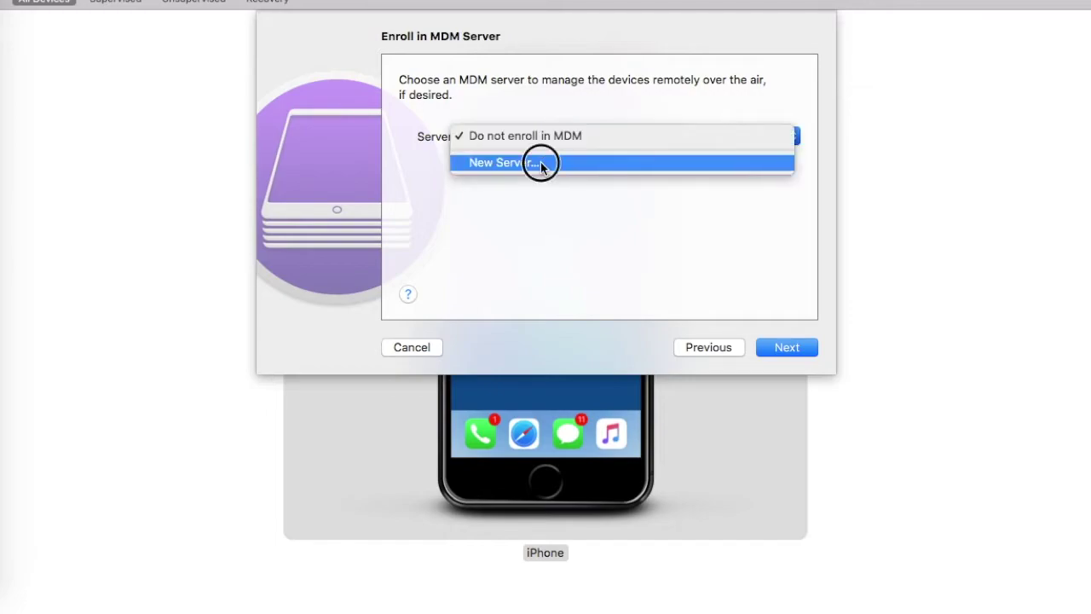
{"action": "left_click", "coordinate": [786, 347]}
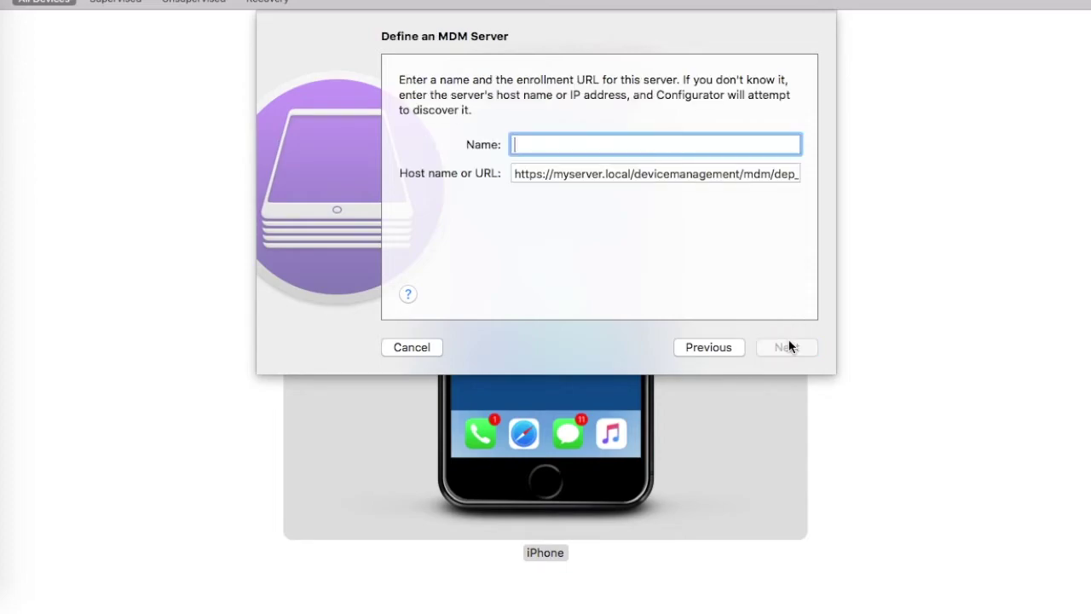
{"action": "type", "text": "MobiLock Pro"}
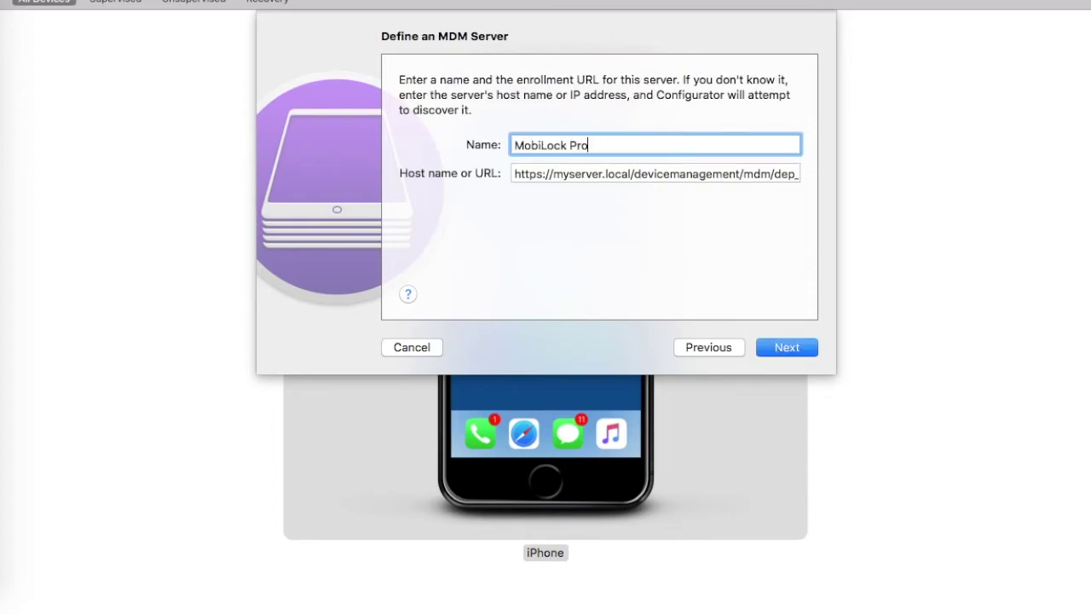
{"action": "key", "text": "Tab"}
{"action": "key", "text": "BackSpace"}
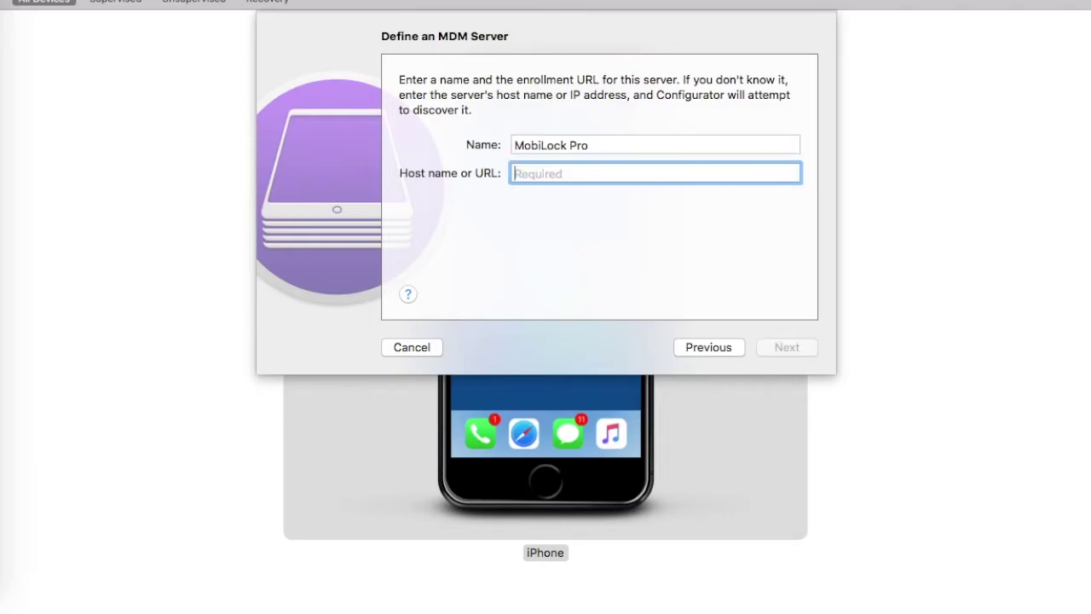
Copy the iOSConfig enrolment URL from MobiLock Pro's Bulk Enrollment QR Code page.
{"action": "left_click", "coordinate": [2, 111]}
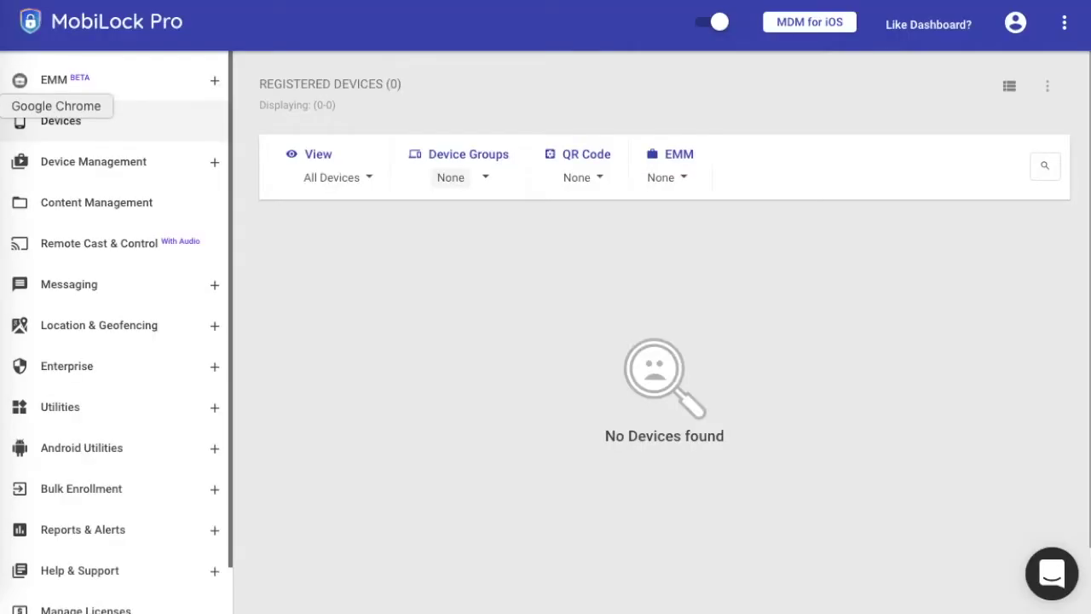
{"action": "scroll", "coordinate": [161, 331], "scroll_direction": "down", "scroll_amount": 1}
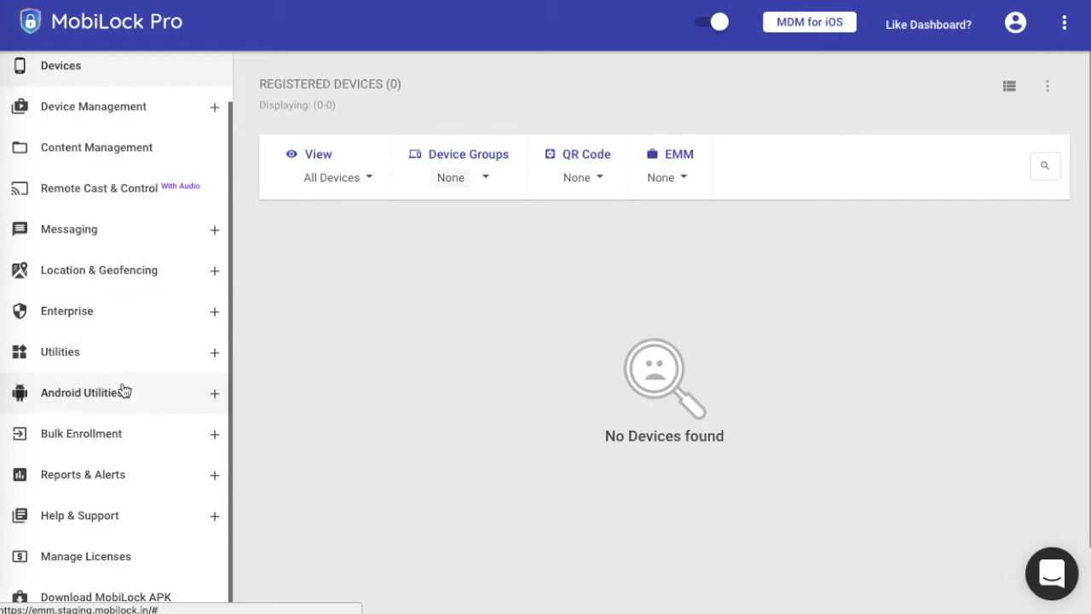
{"action": "left_click", "coordinate": [107, 434]}
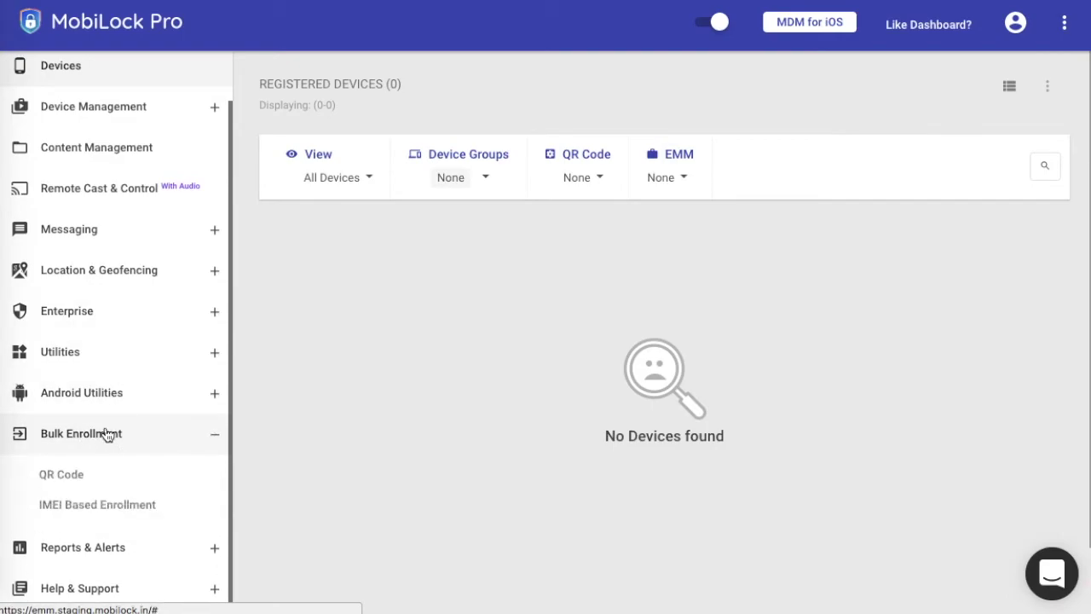
{"action": "left_click", "coordinate": [65, 415]}
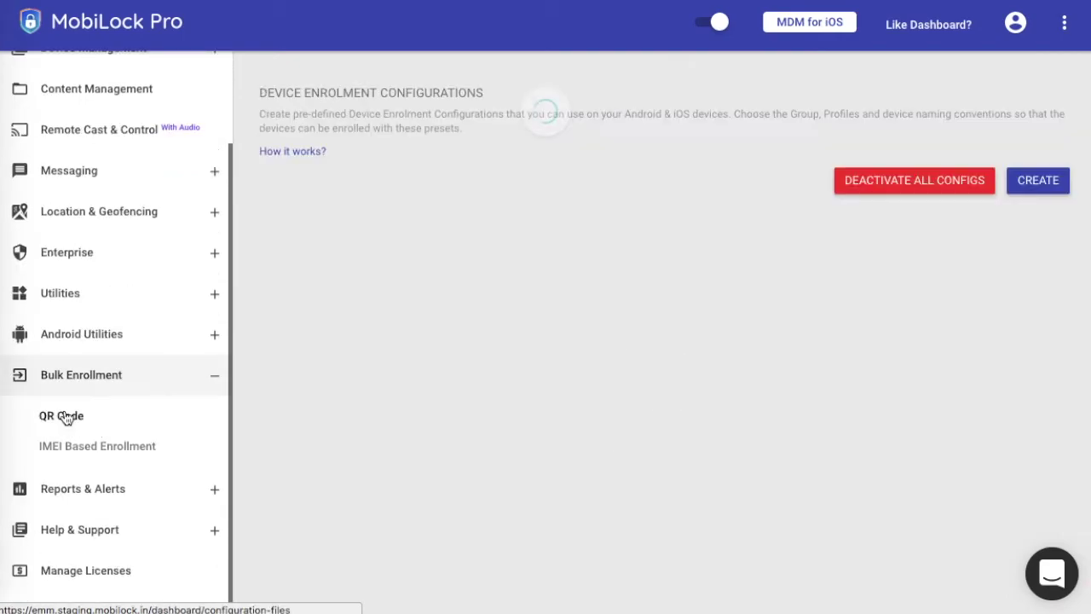
{"action": "left_click", "coordinate": [341, 293]}
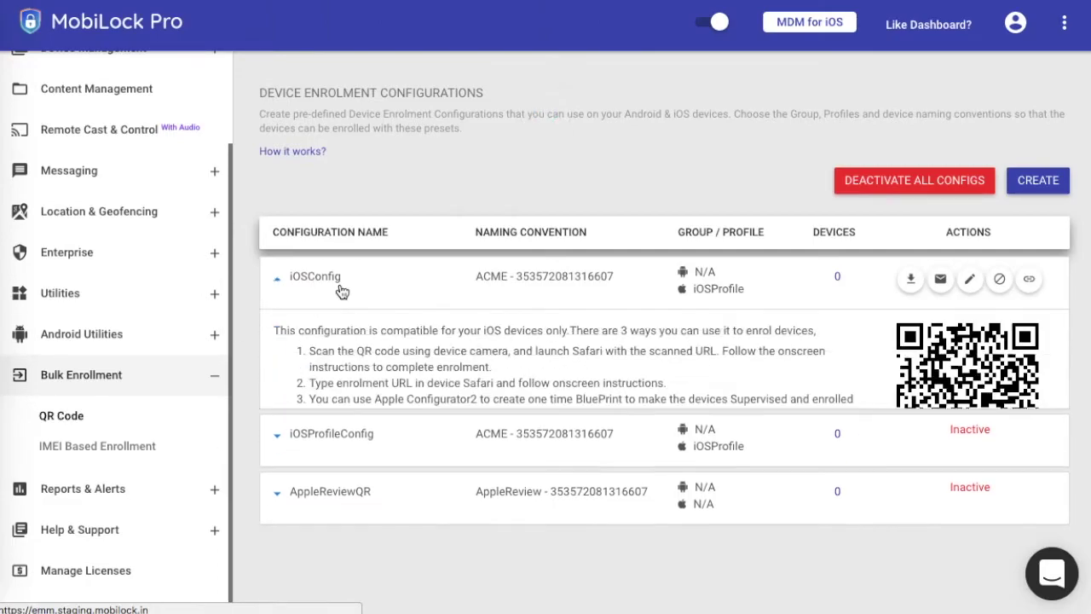
{"action": "scroll", "coordinate": [601, 399], "scroll_direction": "down", "scroll_amount": 2}
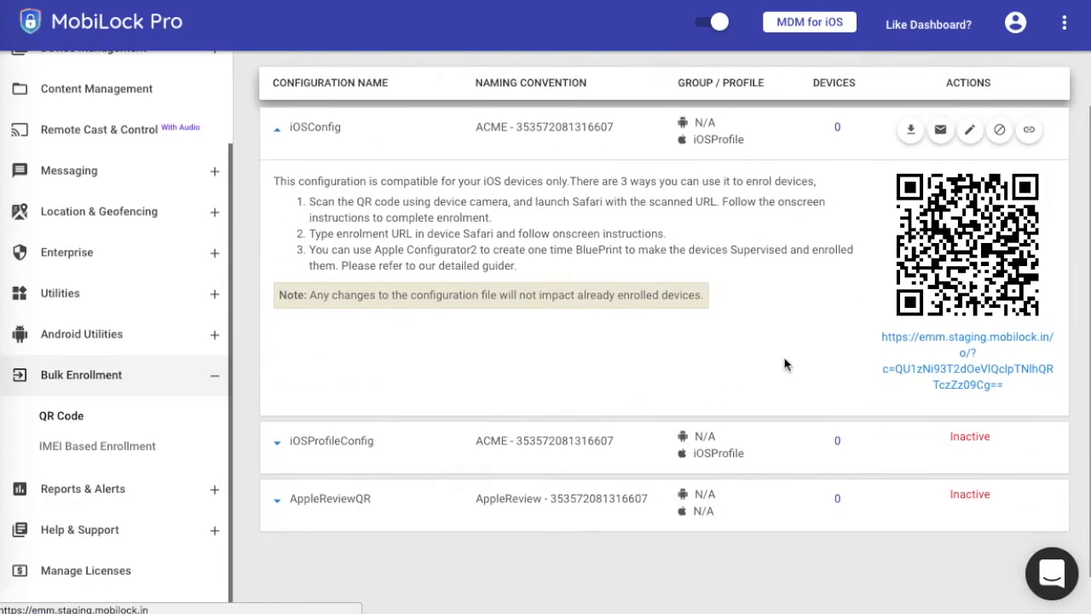
{"action": "left_click_drag", "start_coordinate": [871, 334], "coordinate": [1014, 394]}
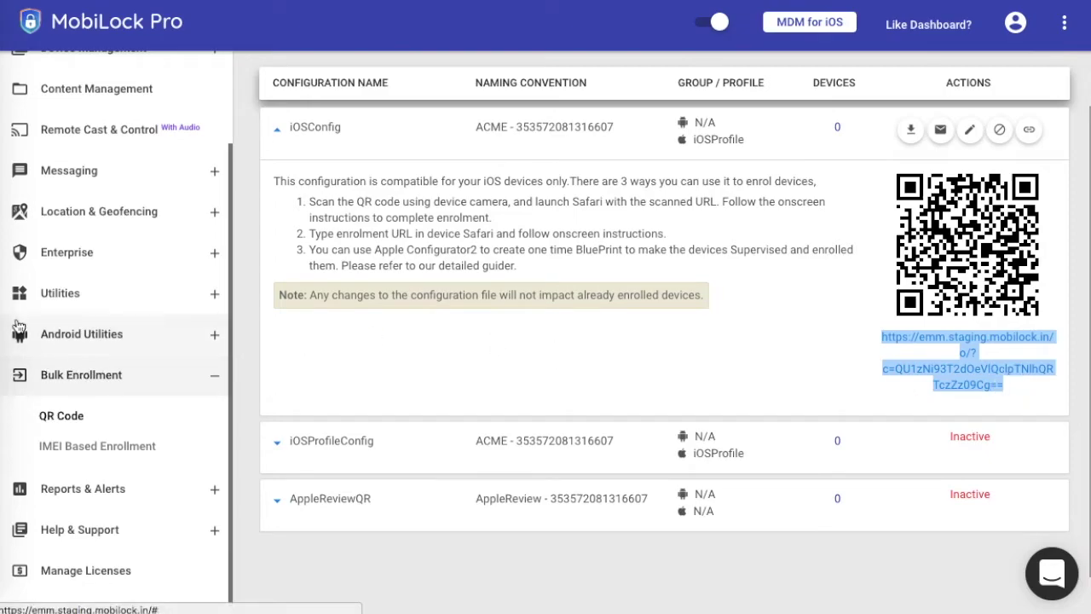
{"action": "left_click", "coordinate": [1, 239]}
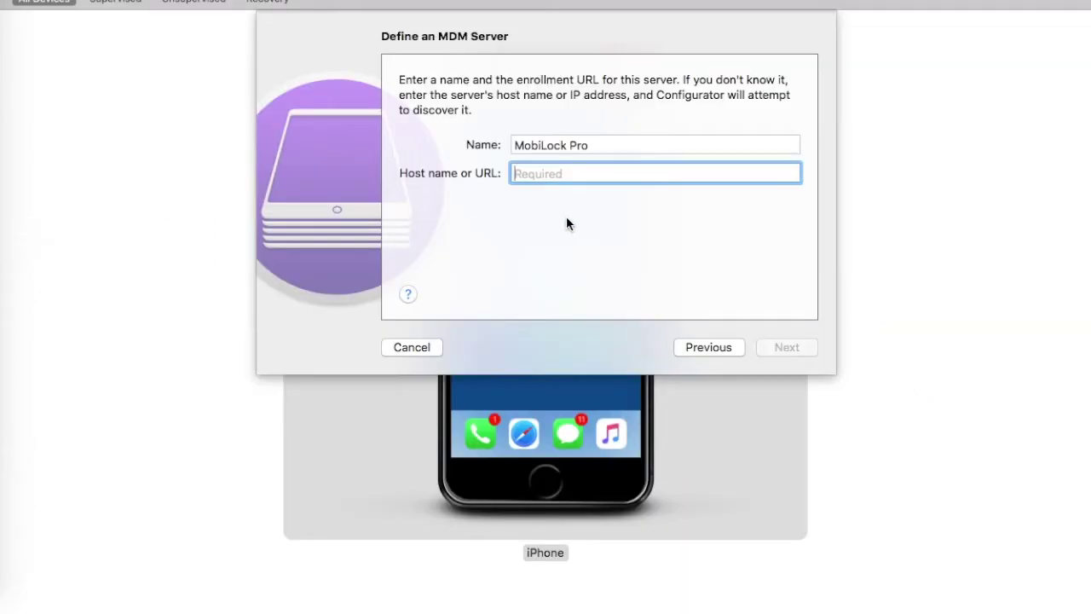
Paste the iOSConfig enrolment link as the host URL and accept the trust anchor certificates.
{"action": "key", "text": "super+v"}
{"action": "left_click", "coordinate": [801, 347]}
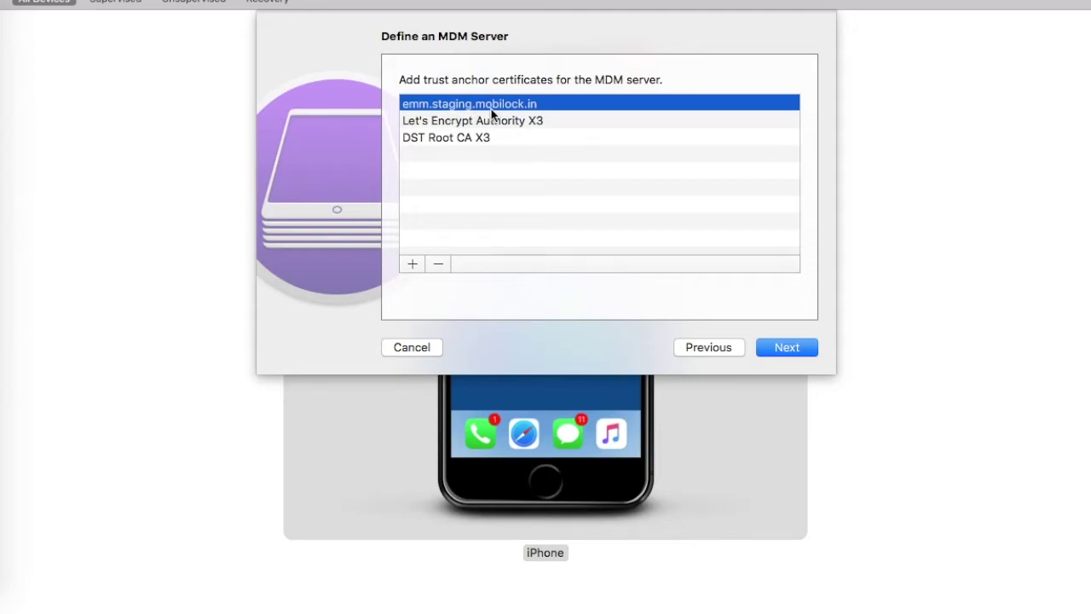
{"action": "left_click", "coordinate": [793, 349]}
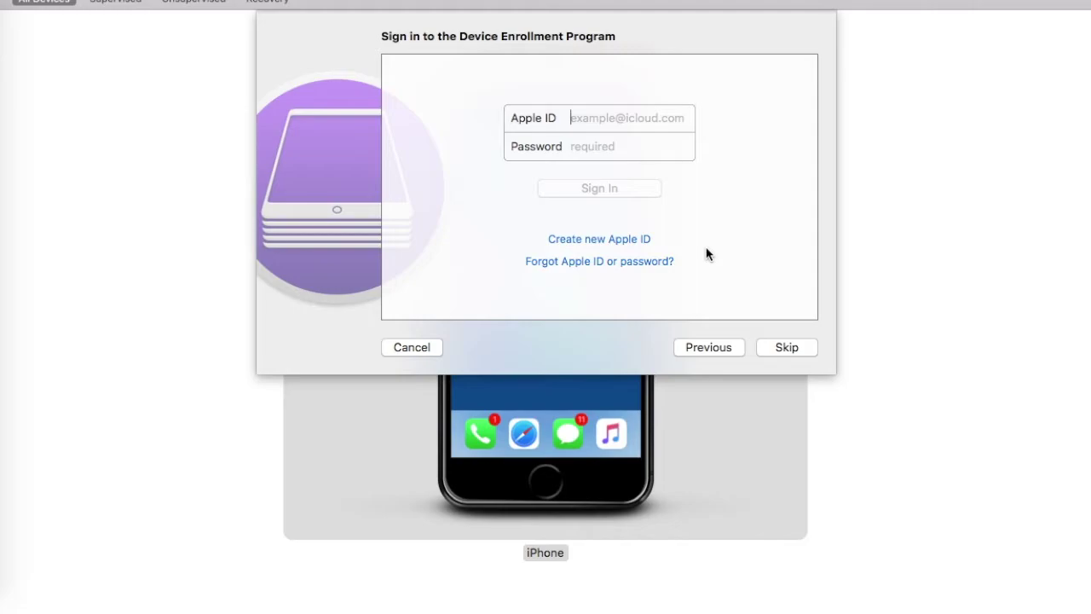
Skip DEP sign-in, name the organization 'MobiLock Pro', and generate a new supervision identity.
{"action": "left_click", "coordinate": [773, 344]}
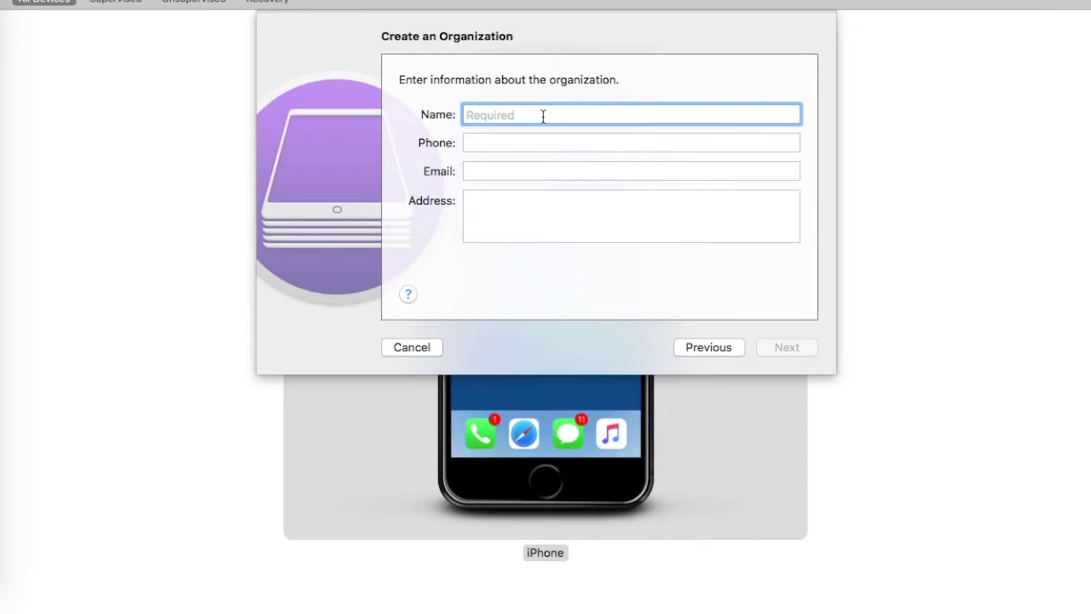
{"action": "type", "text": "MobiL"}
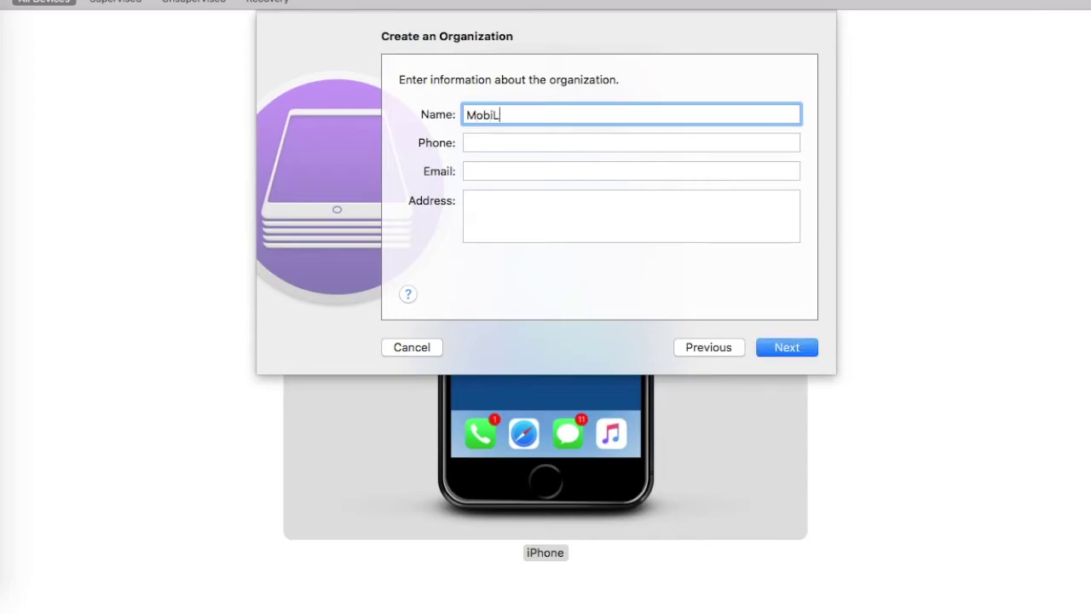
{"action": "type", "text": "ock Pro"}
{"action": "left_click", "coordinate": [785, 348]}
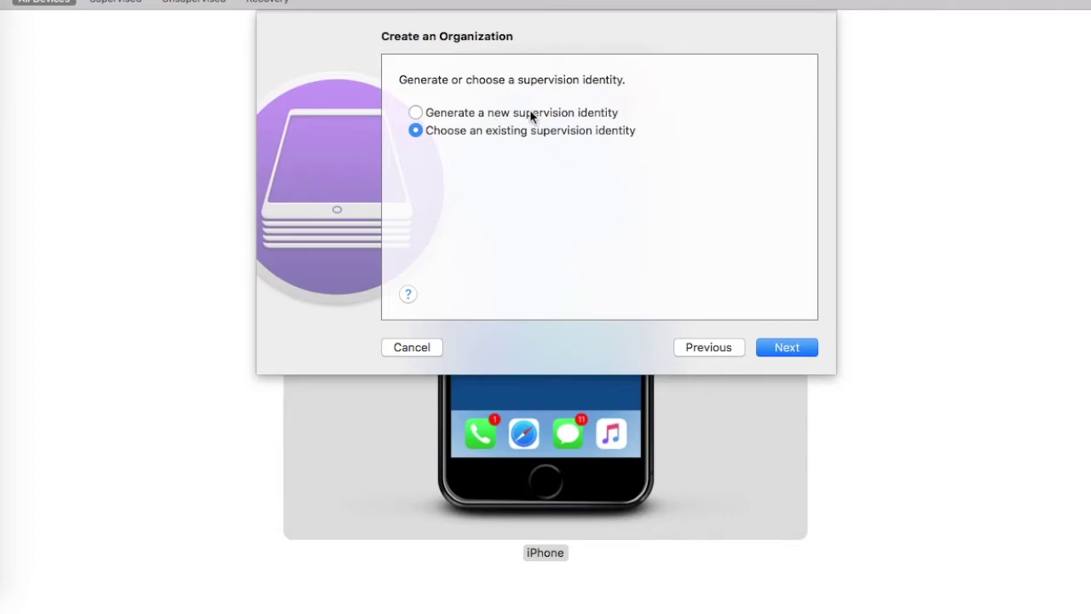
{"action": "left_click", "coordinate": [529, 111]}
{"action": "left_click", "coordinate": [789, 346]}
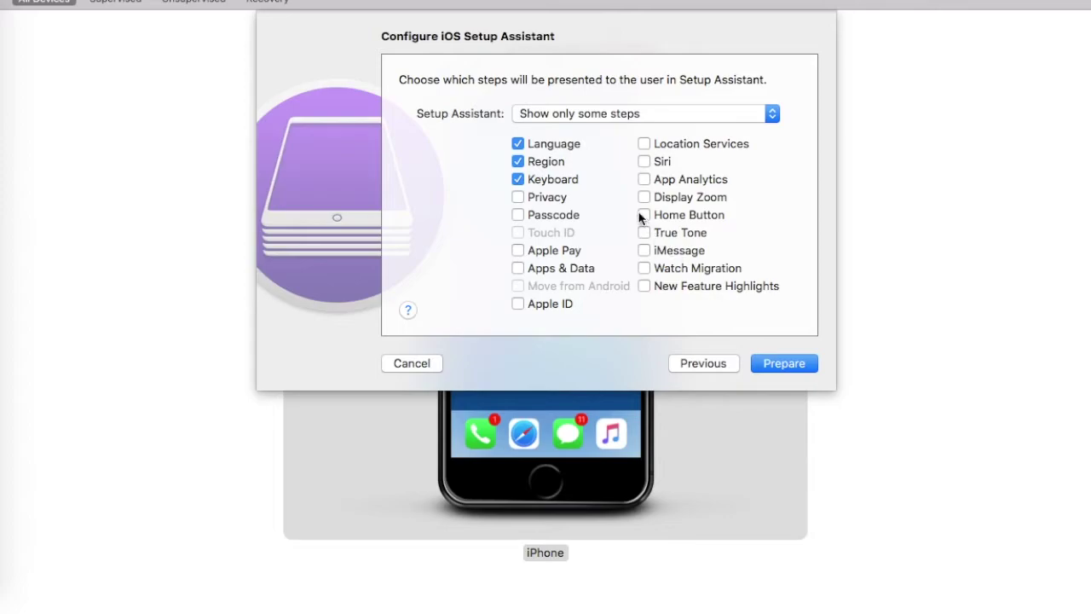
Hide all Setup Assistant steps, start preparing, and authorise the trust change with the account password.
{"action": "left_click", "coordinate": [700, 118]}
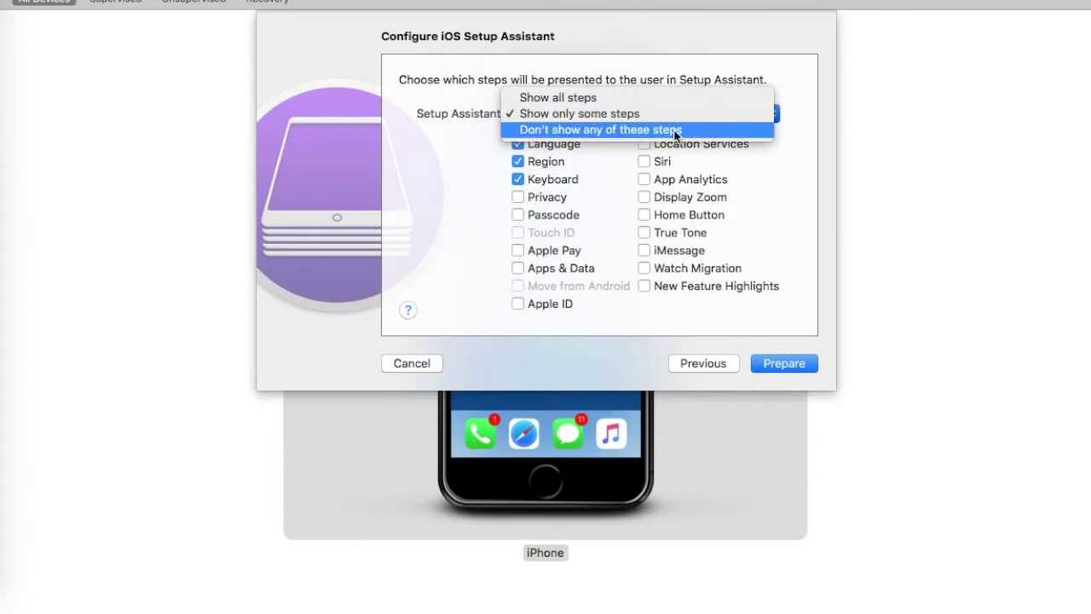
{"action": "left_click", "coordinate": [676, 133]}
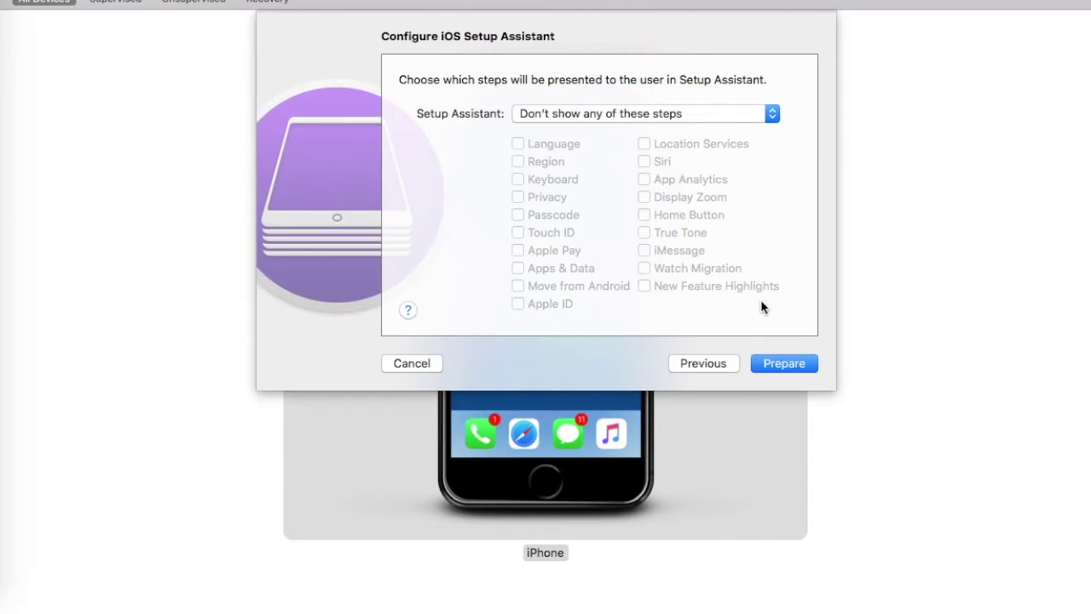
{"action": "left_click", "coordinate": [784, 364]}
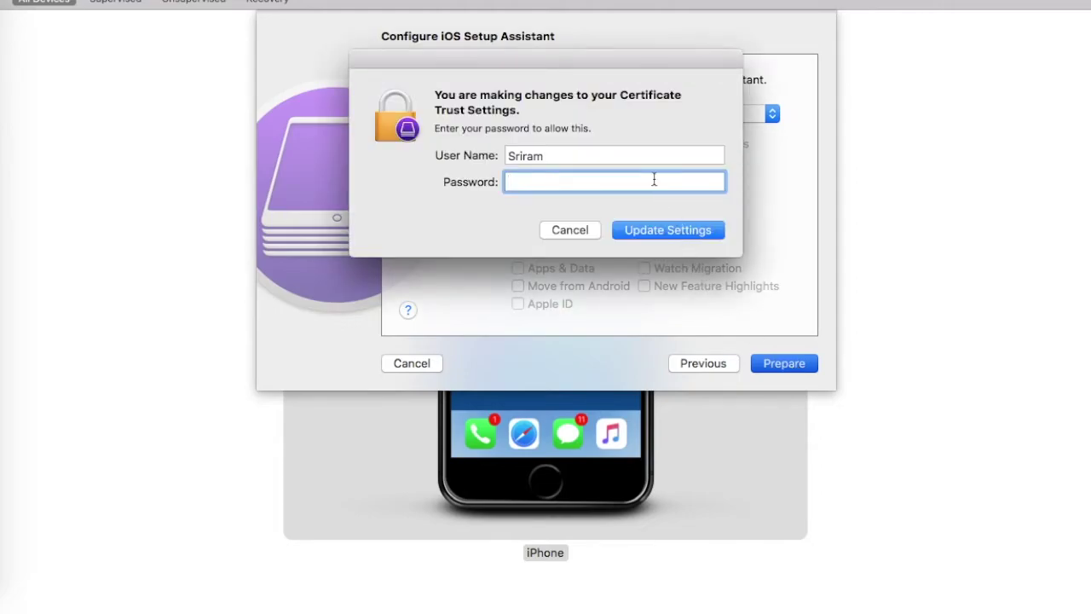
{"action": "type", "text": "••••••••••••"}
{"action": "left_click", "coordinate": [683, 226]}
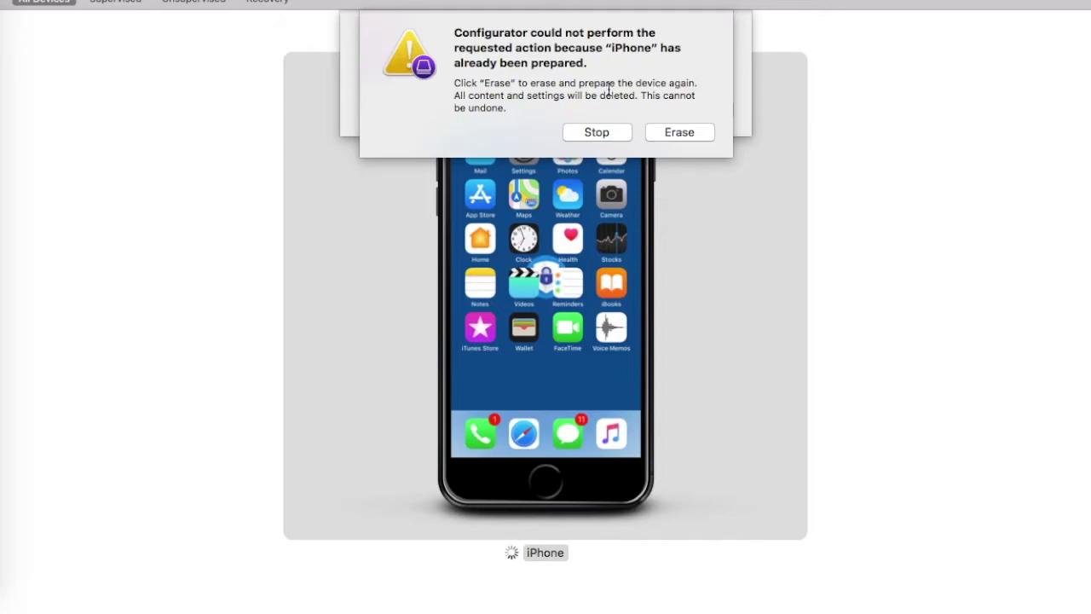
Erase the already-prepared iPhone so preparation restarts, then view the Vysor phone mirror.
{"action": "left_click", "coordinate": [690, 135]}
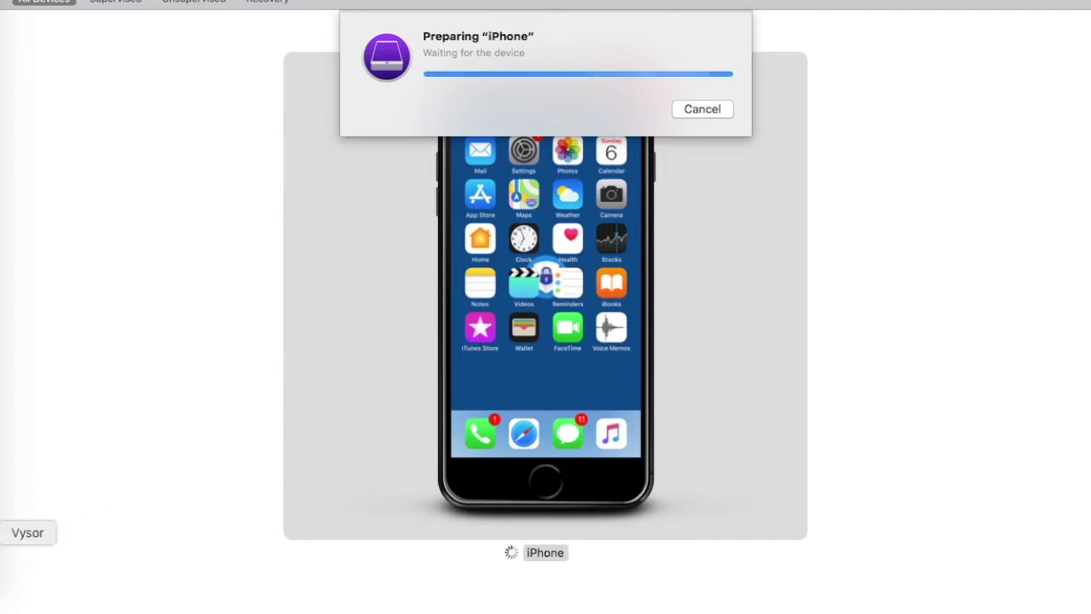
{"action": "left_click", "coordinate": [1, 532]}
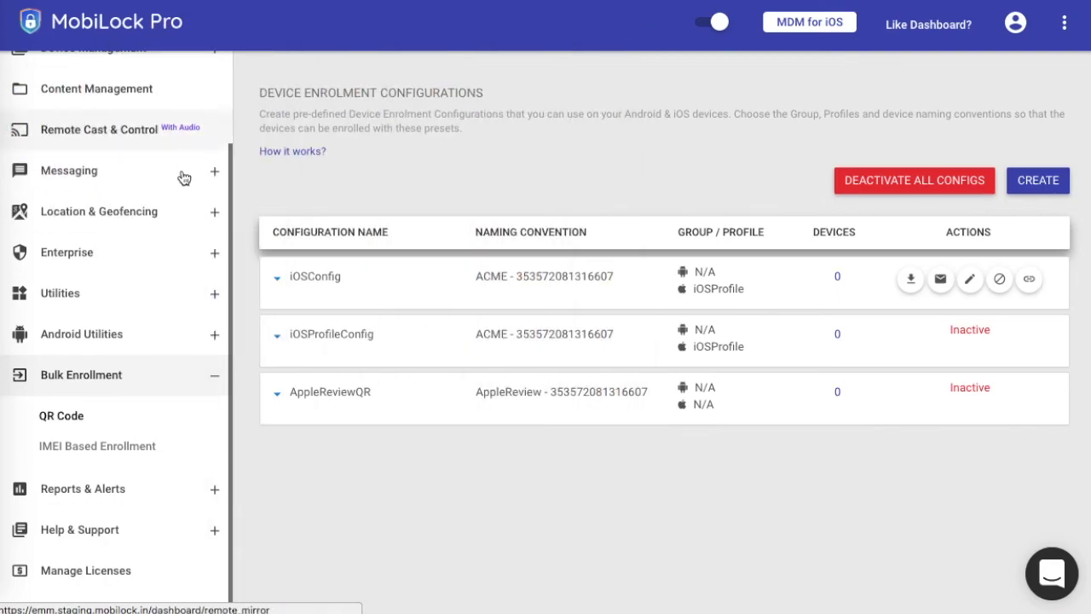
Open the enrolled iPhone's details under Devices and highlight its Supervised: Yes status.
{"action": "scroll", "coordinate": [170, 218], "scroll_direction": "up", "scroll_amount": 2}
{"action": "scroll", "coordinate": [171, 219], "scroll_direction": "up", "scroll_amount": 1}
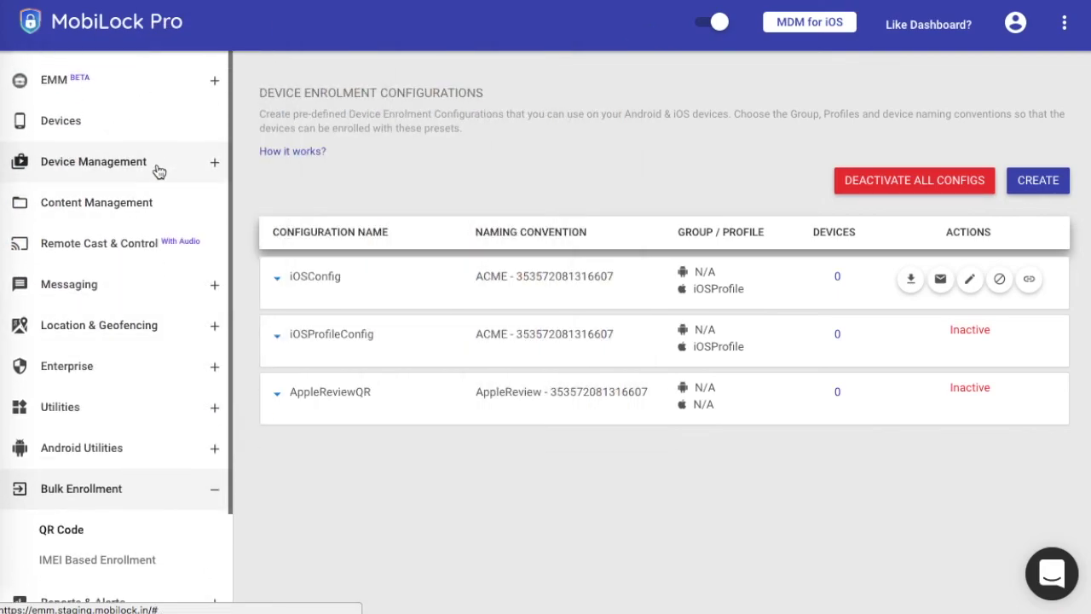
{"action": "left_click", "coordinate": [126, 132]}
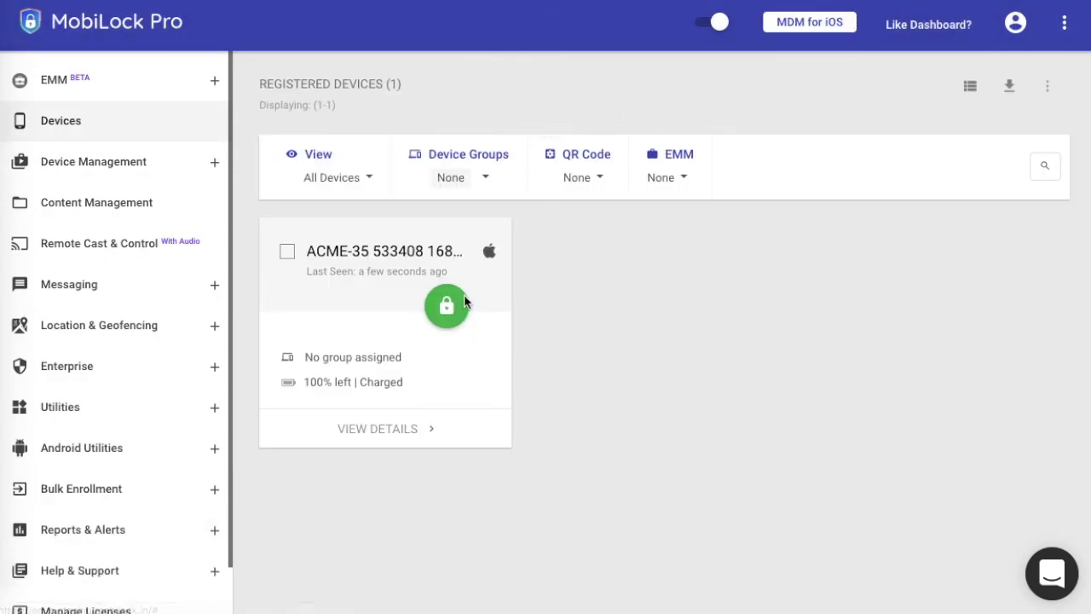
{"action": "left_click", "coordinate": [389, 429]}
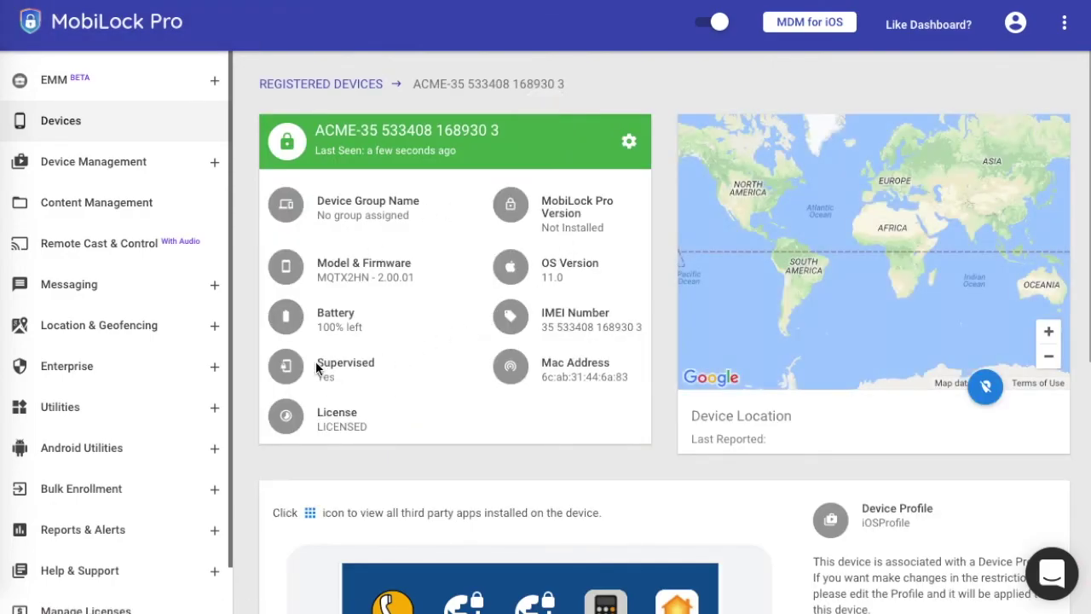
{"action": "left_click_drag", "start_coordinate": [316, 362], "coordinate": [344, 377]}
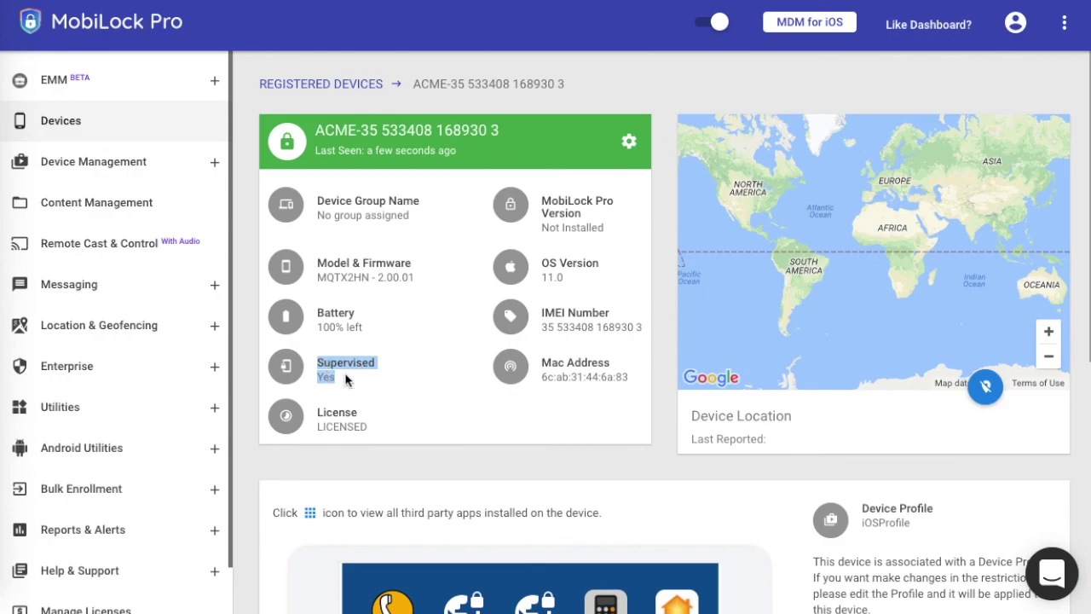